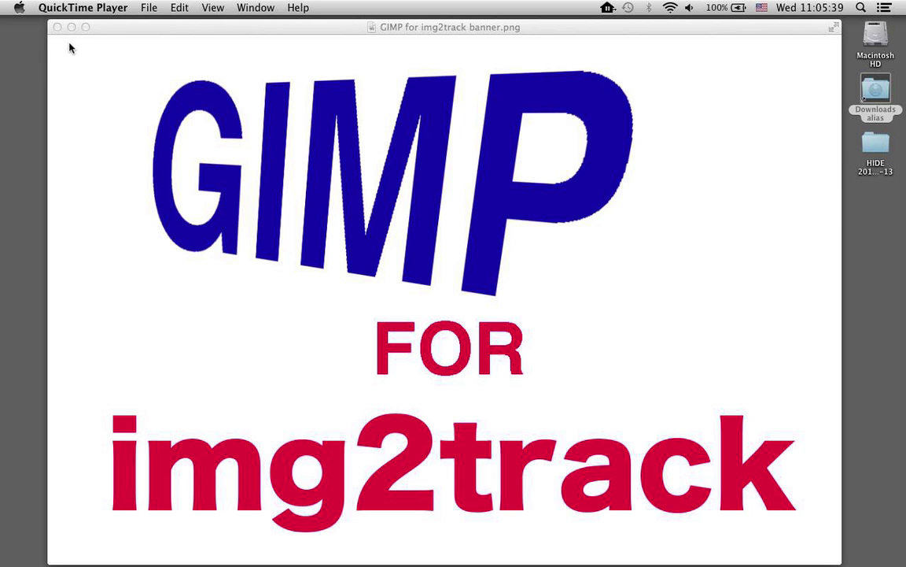
# Minimize the QuickTime banner video and bring the GIMP startup window to the front
pyautogui.click(72, 28)
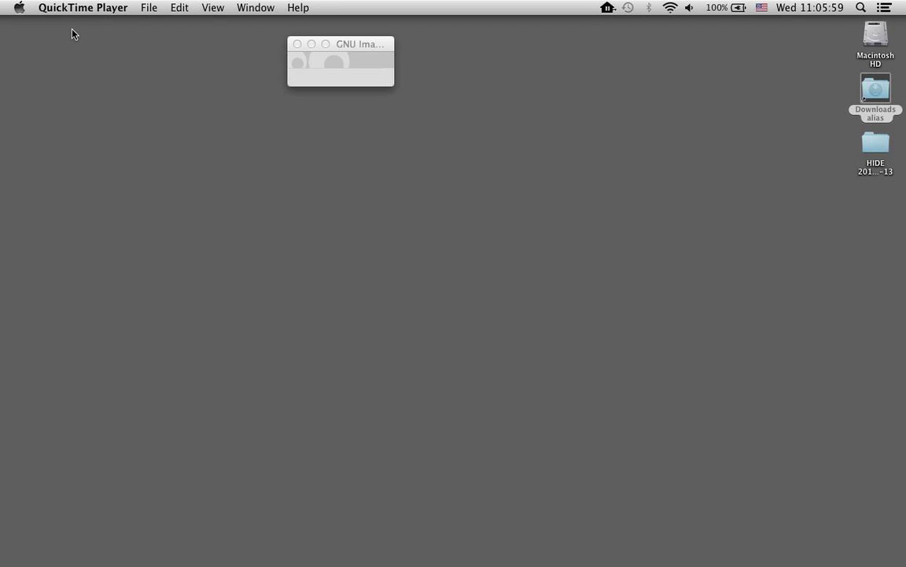
pyautogui.click(310, 74)
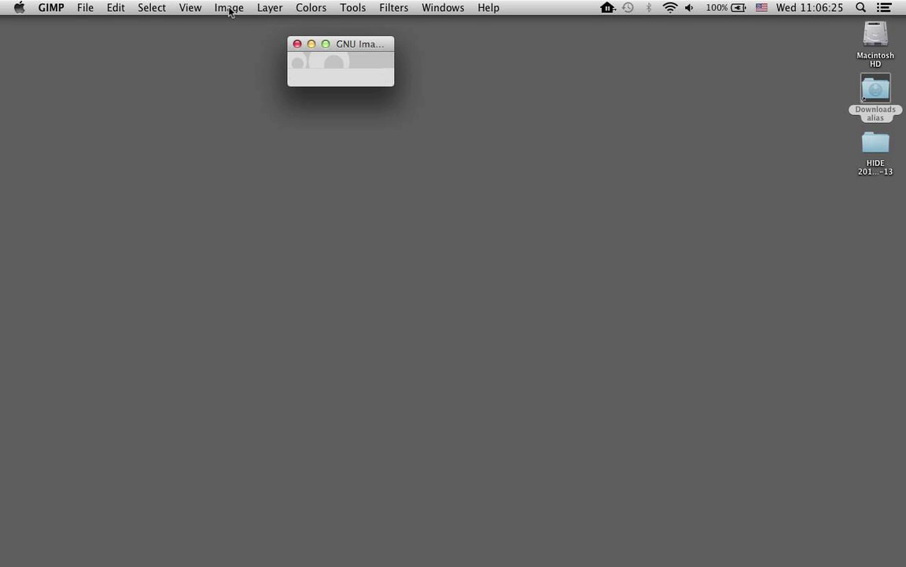
# Open woman.jpg from Downloads/Woman/Originals in GIMP as a 1548×2000 image
pyautogui.click(90, 11)
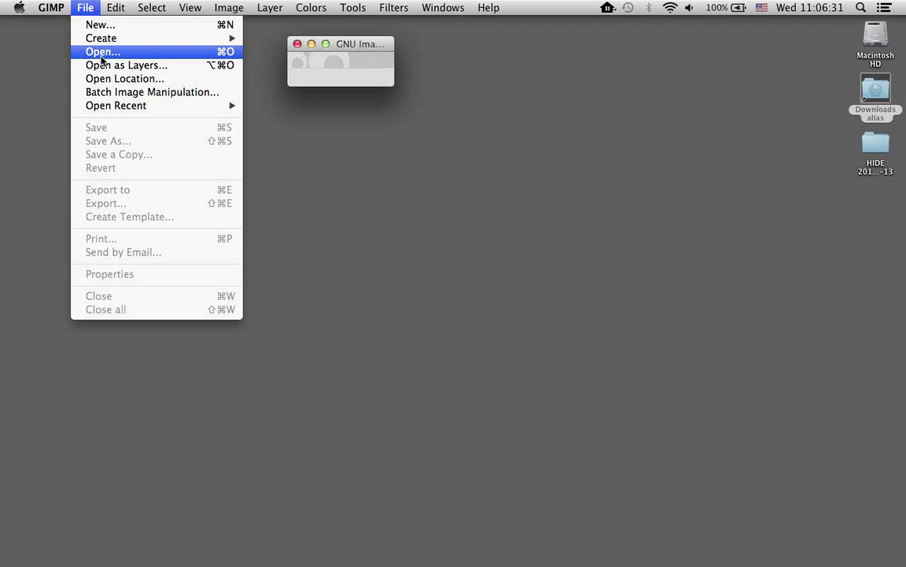
pyautogui.moveTo(223, 43)
pyautogui.click(430, 279)
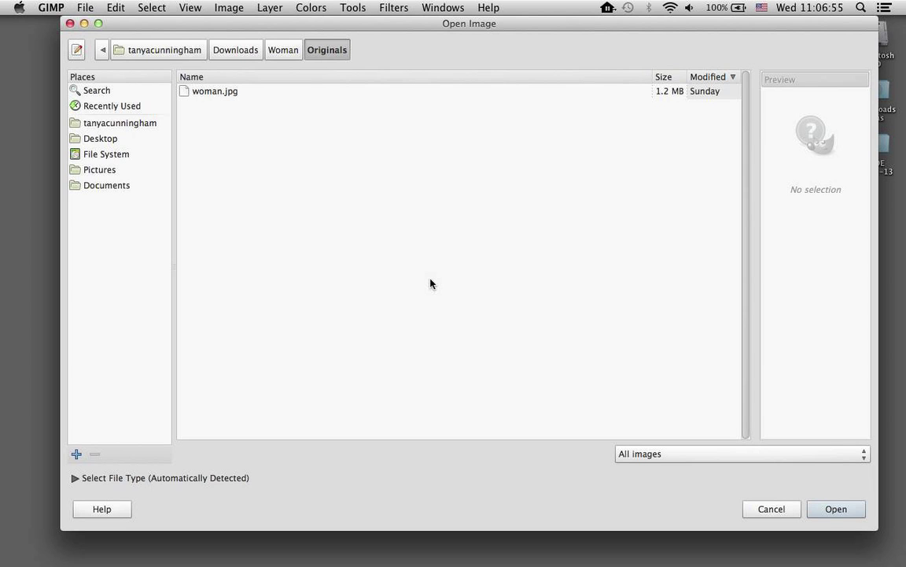
pyautogui.click(205, 92)
pyautogui.doubleClick(205, 92)
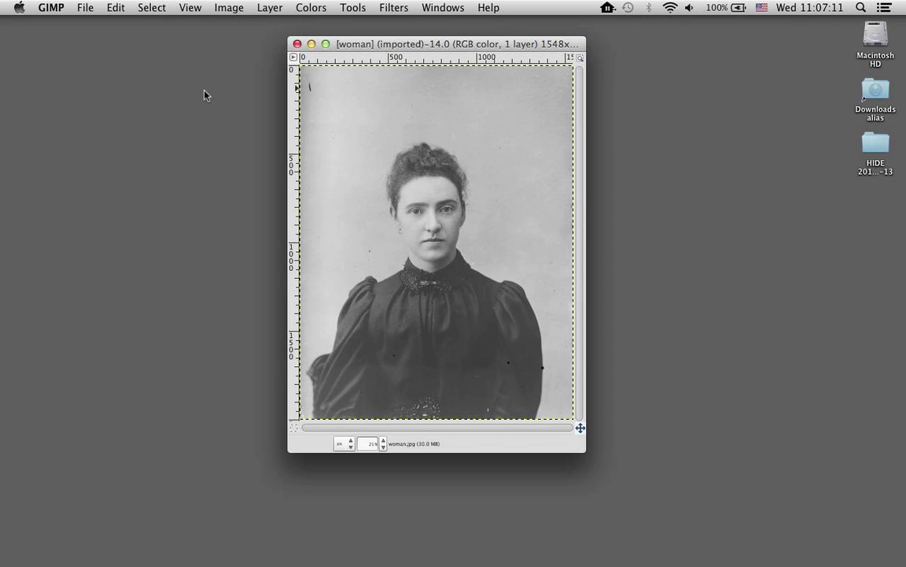
# Launch img2track from the Dock and change its maximum width from 100 to 200
pyautogui.moveTo(2, 516)
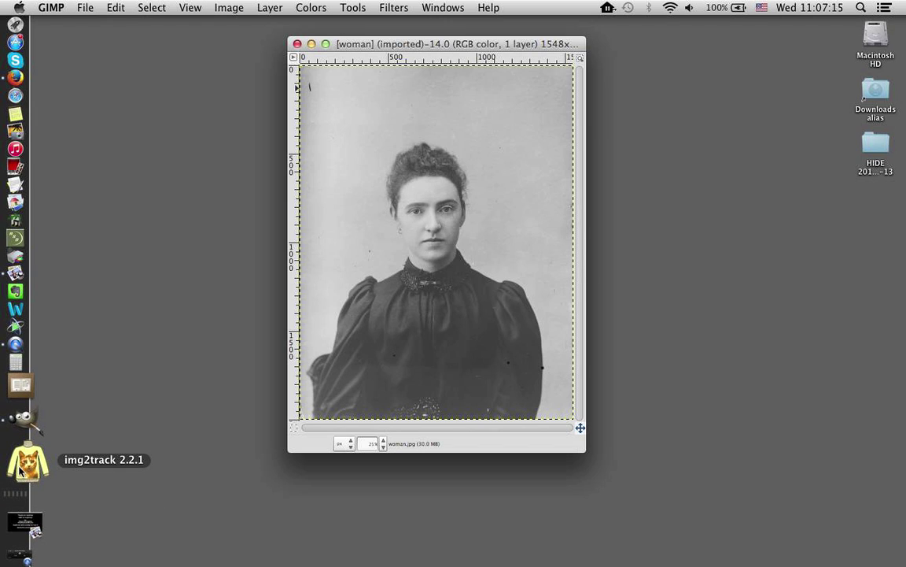
pyautogui.click(20, 469)
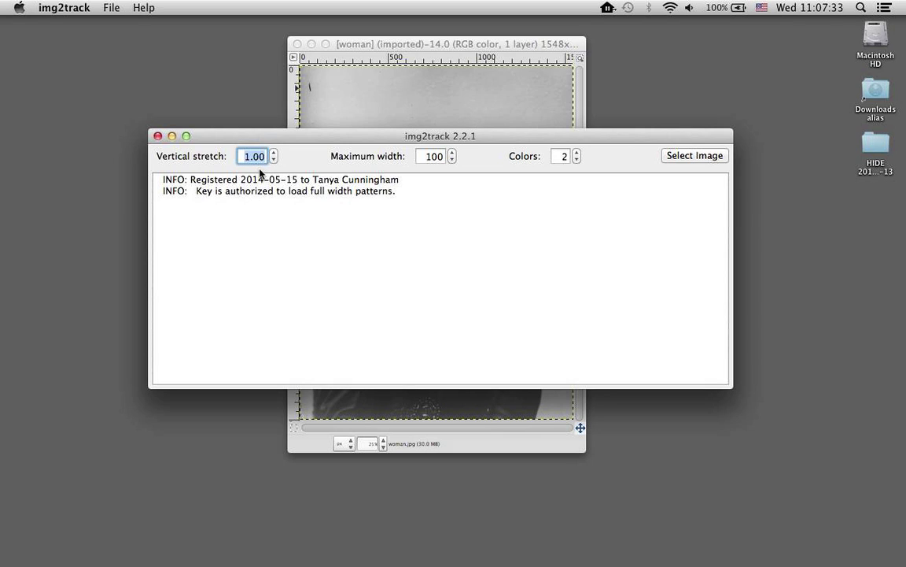
pyautogui.click(431, 156)
pyautogui.press('BackSpace')
pyautogui.write('2')
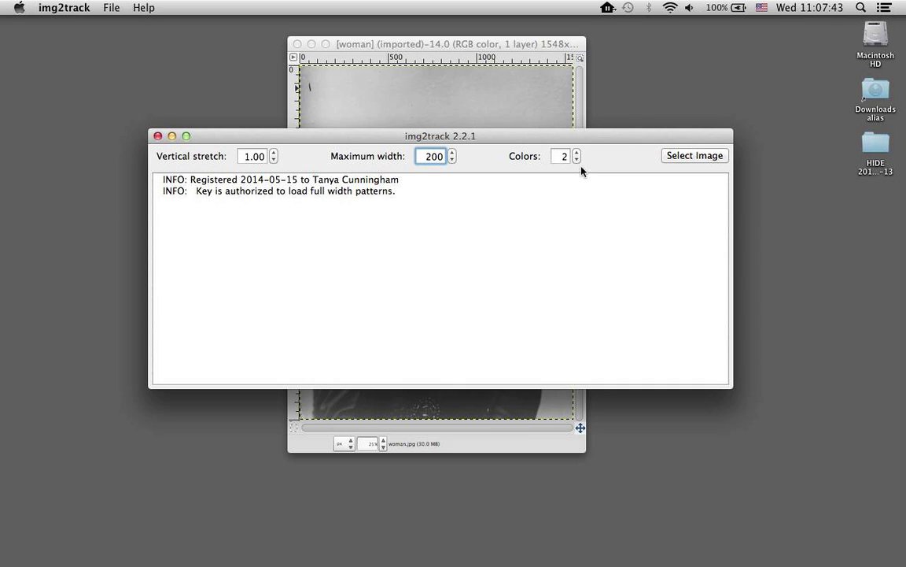
# Load woman.jpg into img2track as a 200 × 258 pattern, then close the dithered preview
pyautogui.click(675, 156)
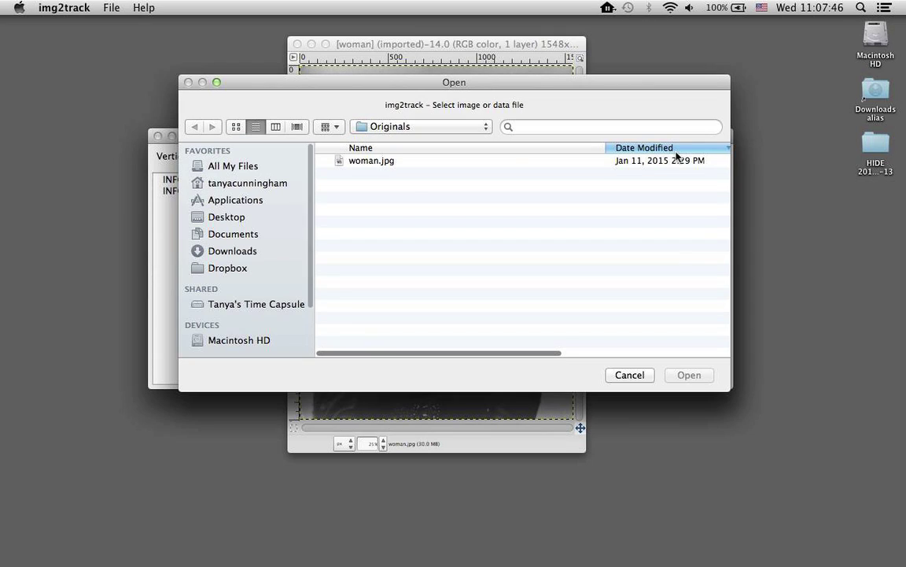
pyautogui.click(369, 161)
pyautogui.doubleClick(369, 162)
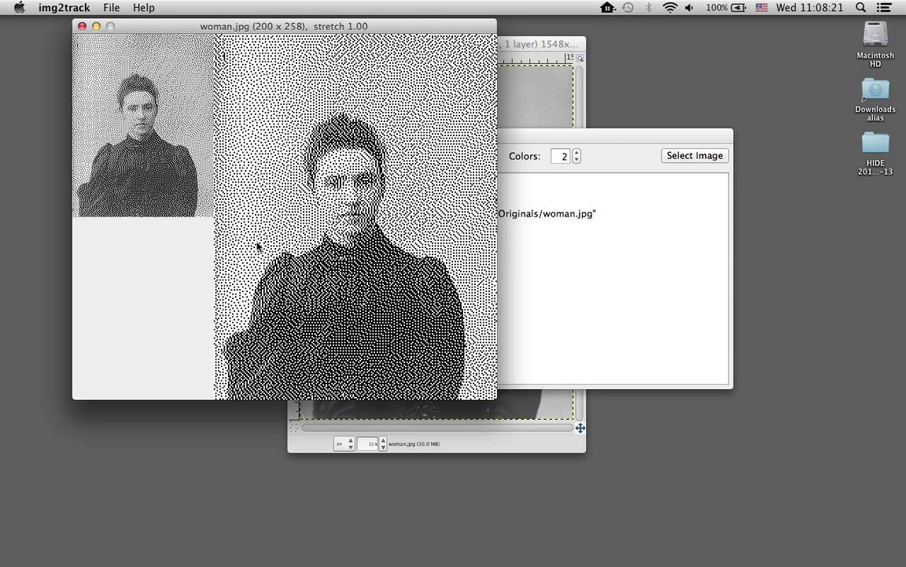
pyautogui.click(81, 26)
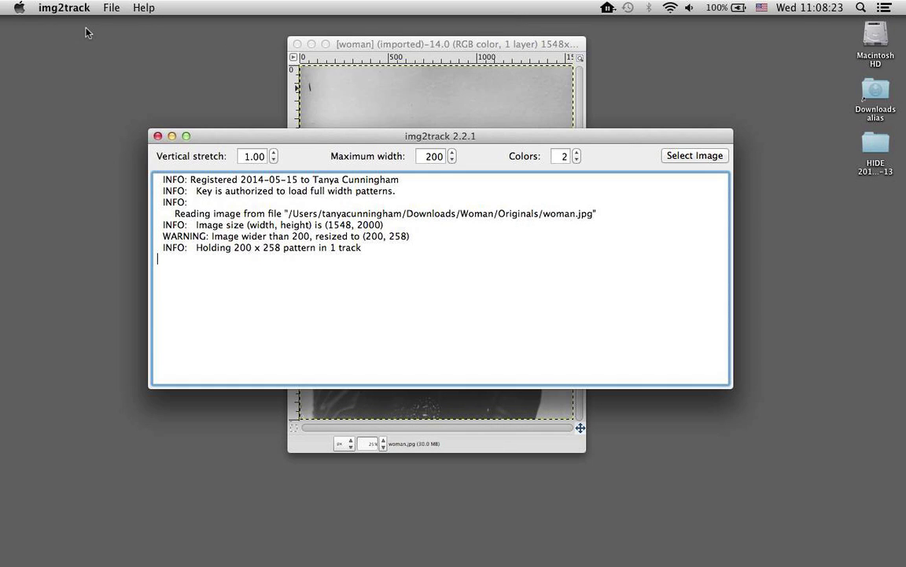
# Close img2track, check the woman.jpg img2track patterns folder in Finder, then close Finder
pyautogui.click(157, 137)
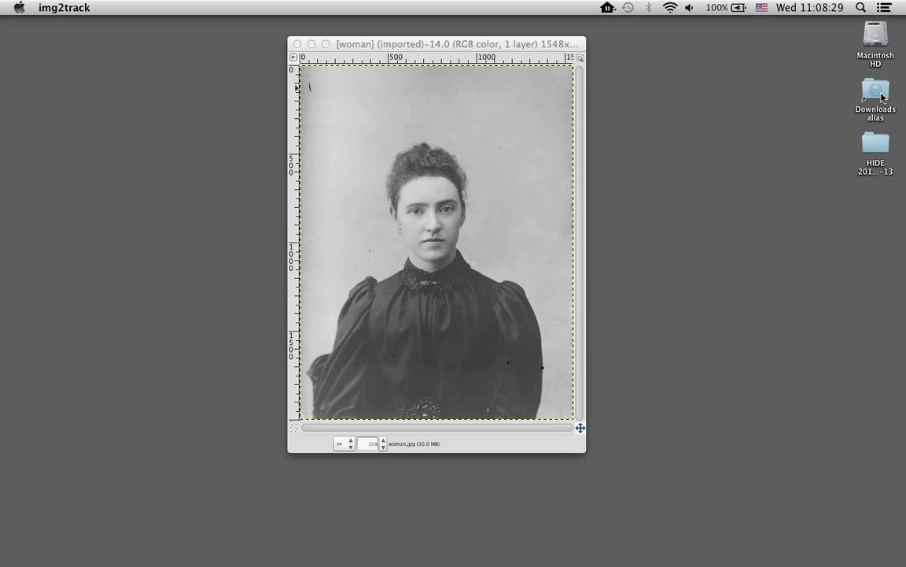
pyautogui.doubleClick(879, 95)
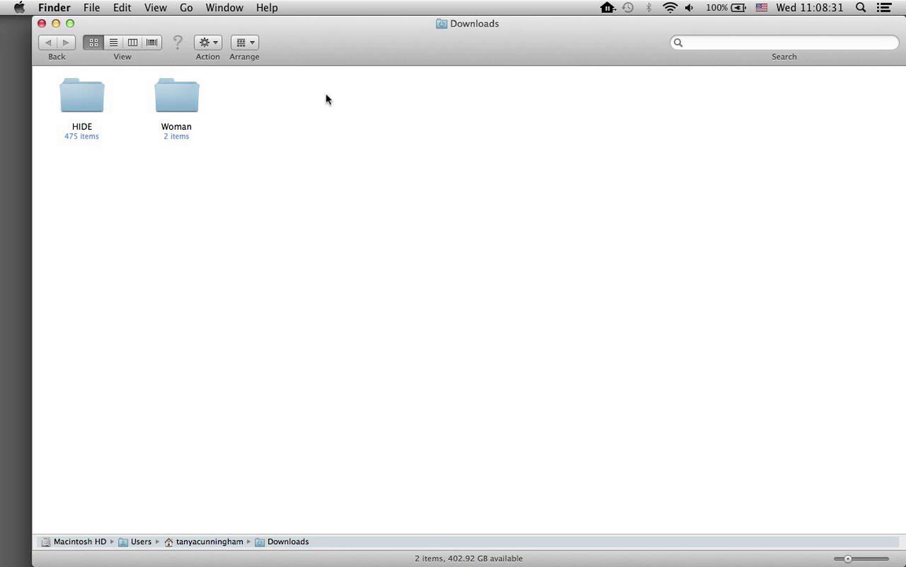
pyautogui.doubleClick(172, 107)
pyautogui.doubleClick(172, 106)
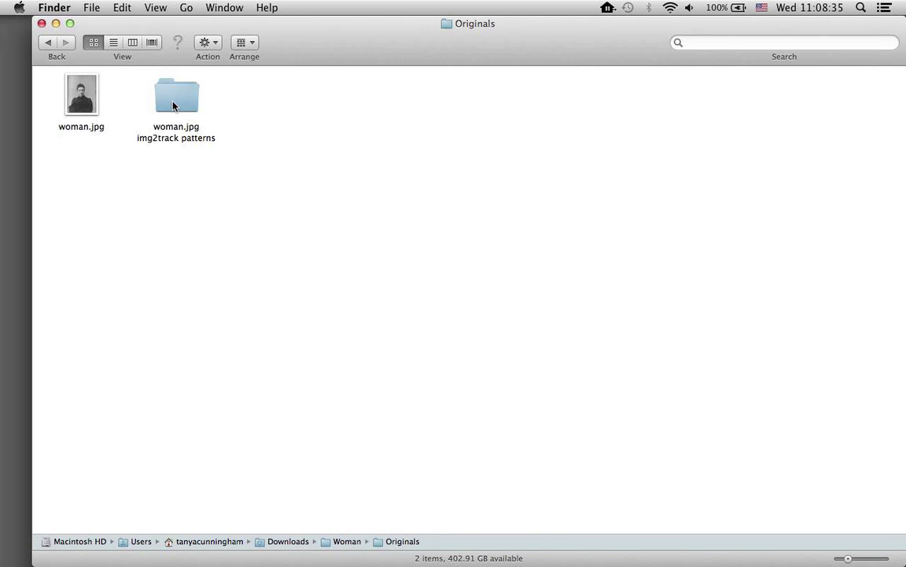
pyautogui.doubleClick(173, 106)
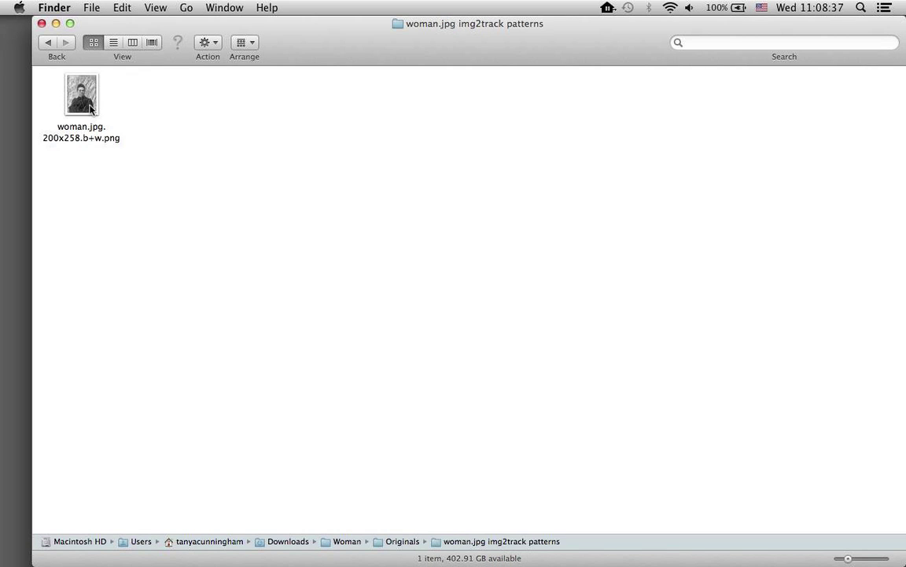
pyautogui.click(42, 23)
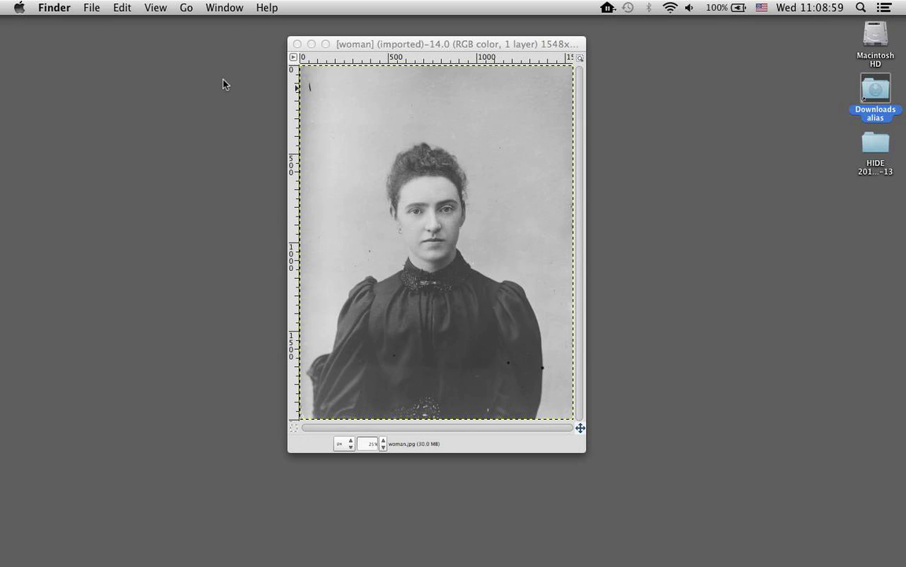
# Return to the GIMP portrait and cancel the Save As dialog offering woman.xcf
pyautogui.click(92, 7)
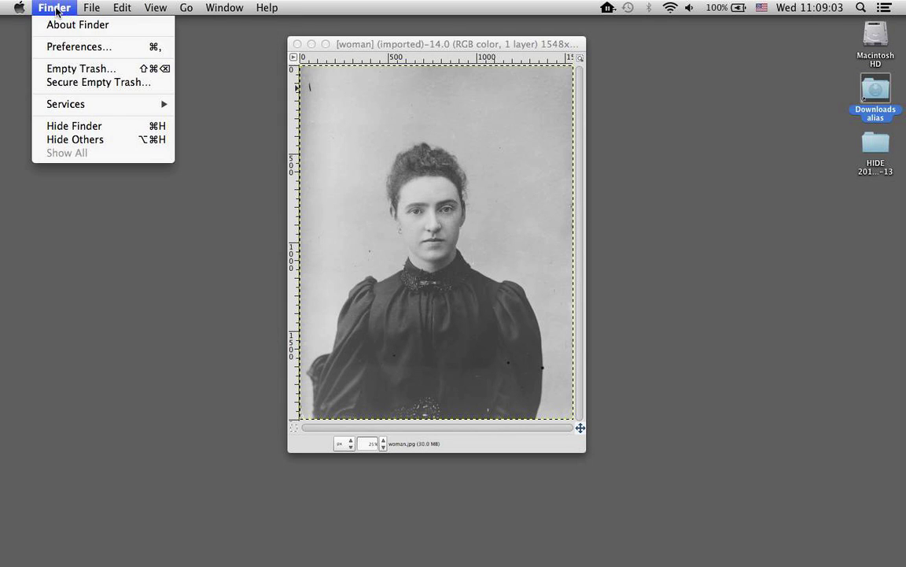
pyautogui.click(356, 106)
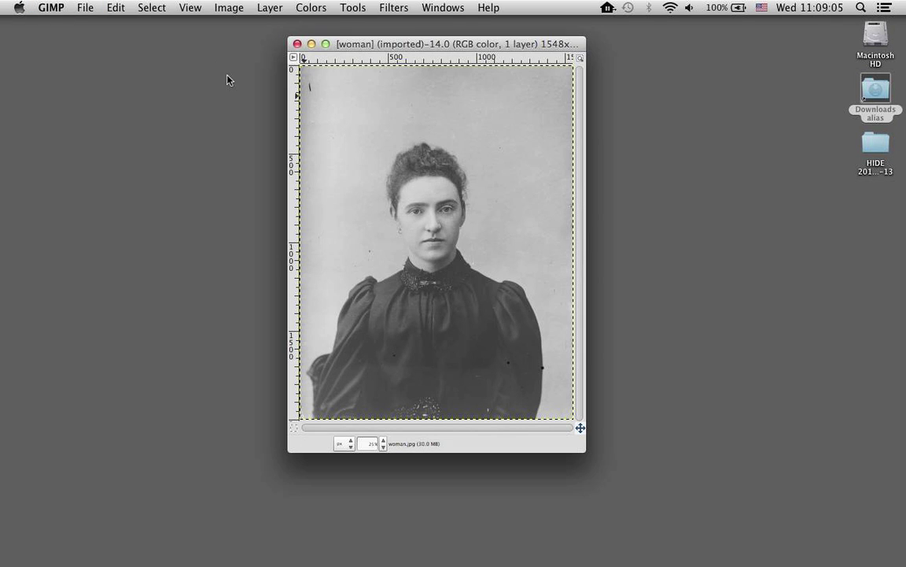
pyautogui.click(92, 8)
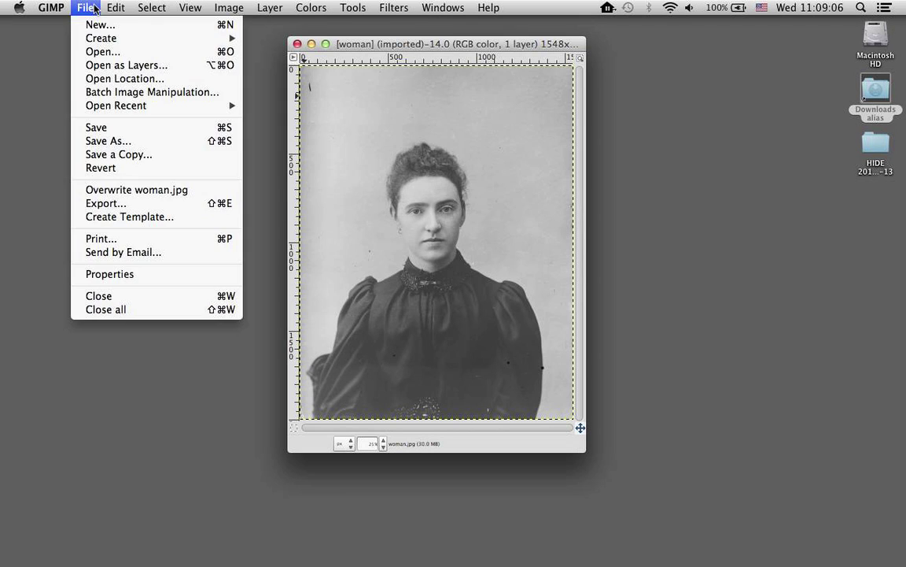
pyautogui.click(136, 128)
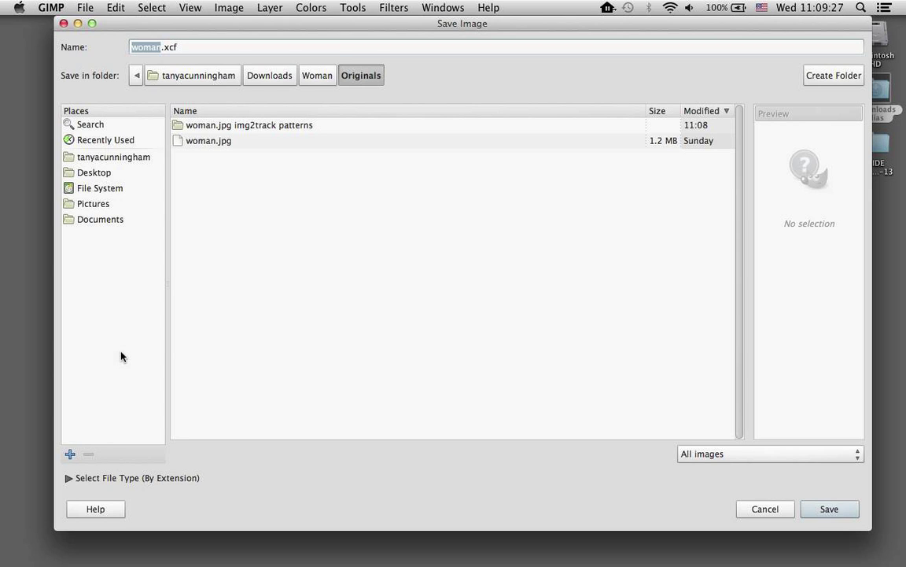
pyautogui.press('Escape')
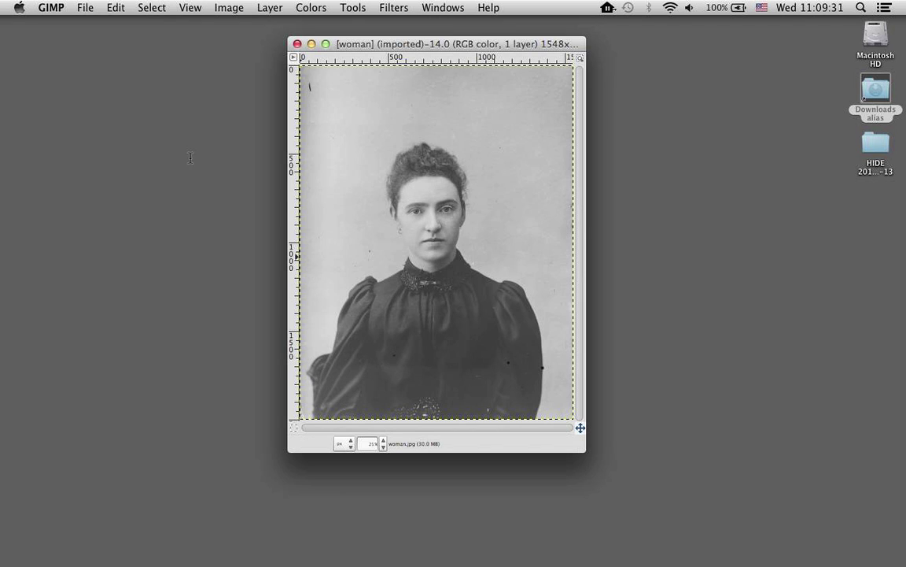
# Activate the portrait window and open Export As, proposing woman.png in Originals
pyautogui.click(82, 7)
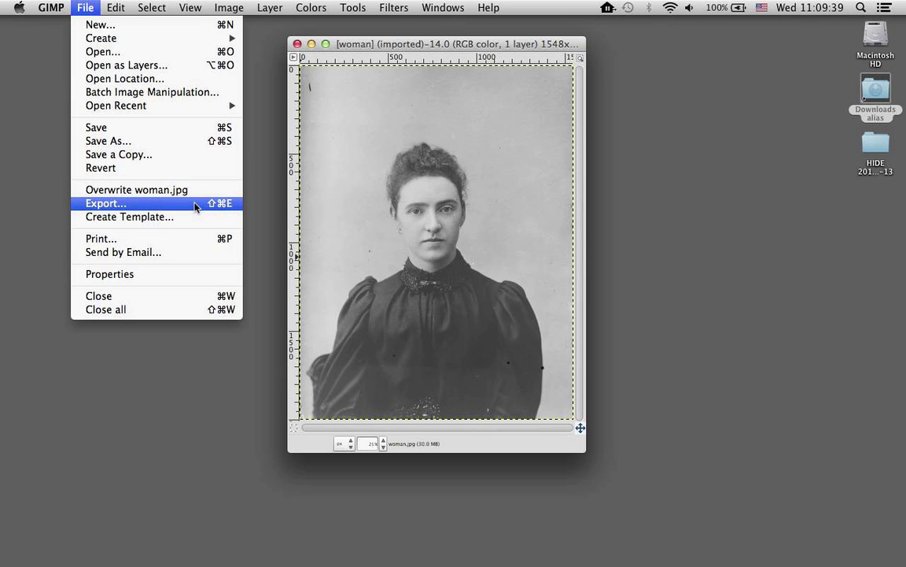
pyautogui.click(273, 222)
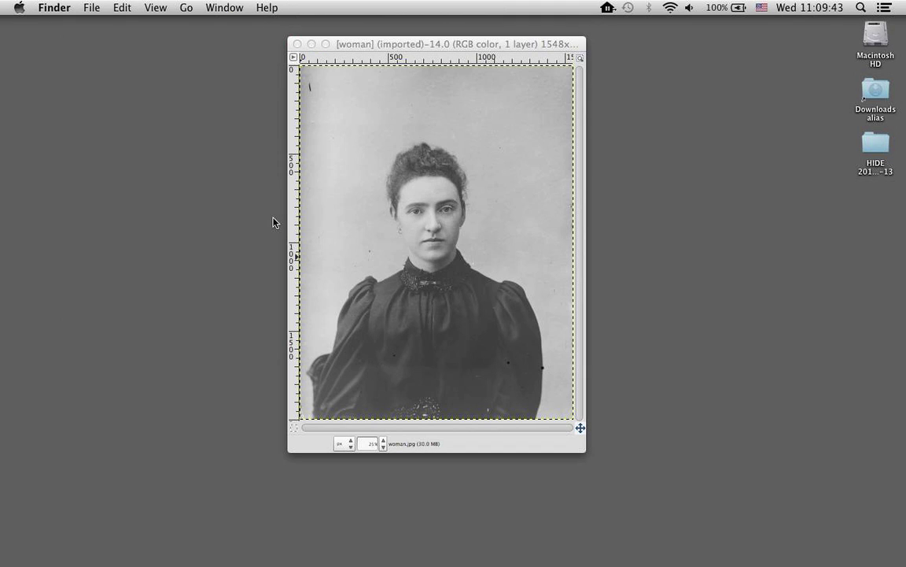
pyautogui.click(319, 188)
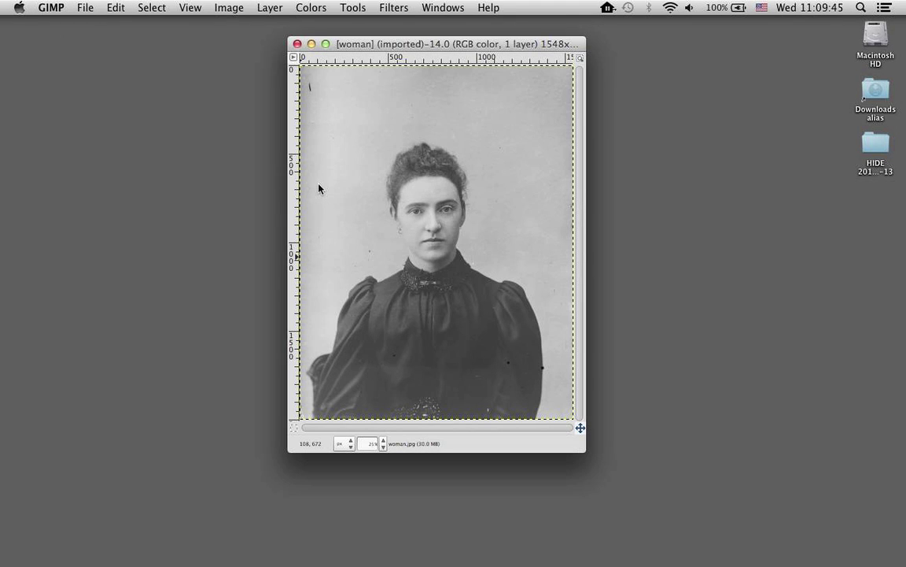
pyautogui.press('super+shift+e')
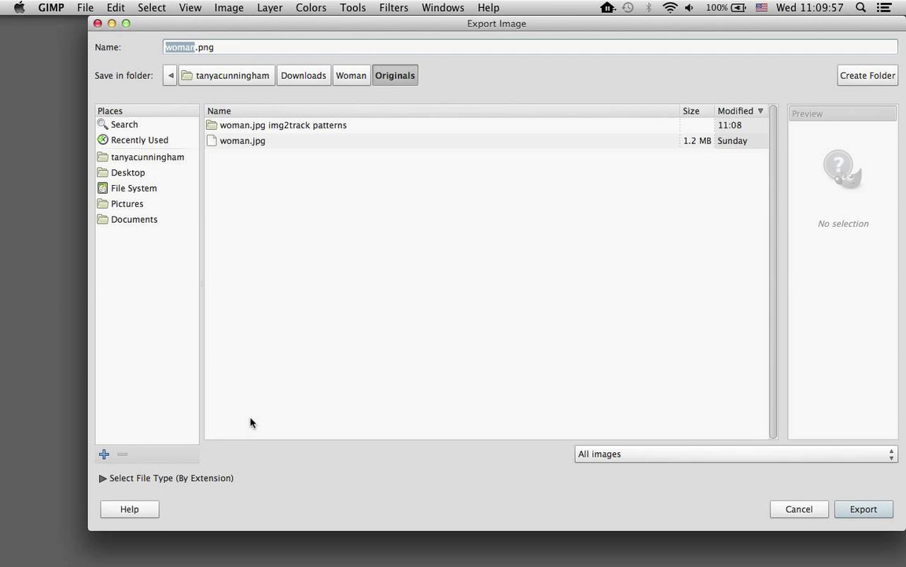
# Set the export file type to PNG image, after briefly trying JPEG and PNM
pyautogui.click(102, 479)
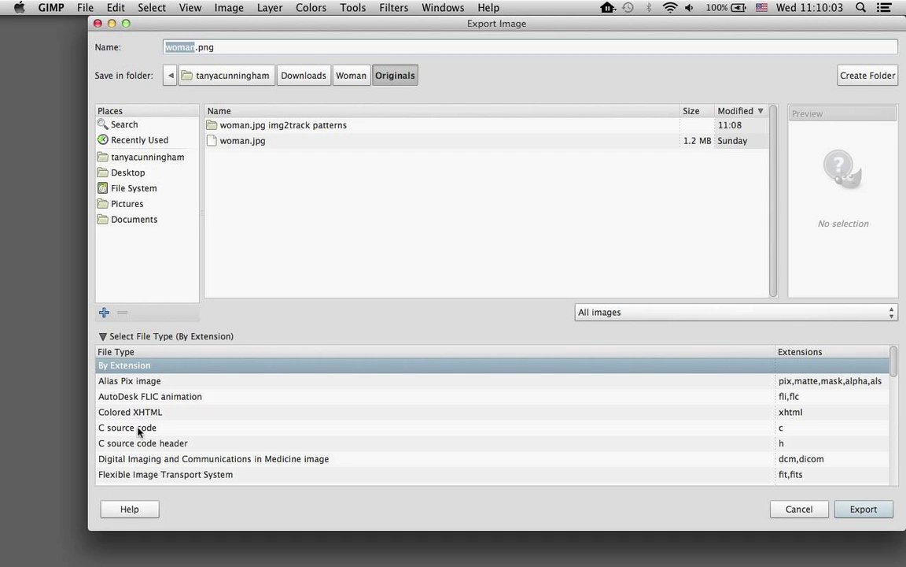
pyautogui.scroll(-5, 138, 429)
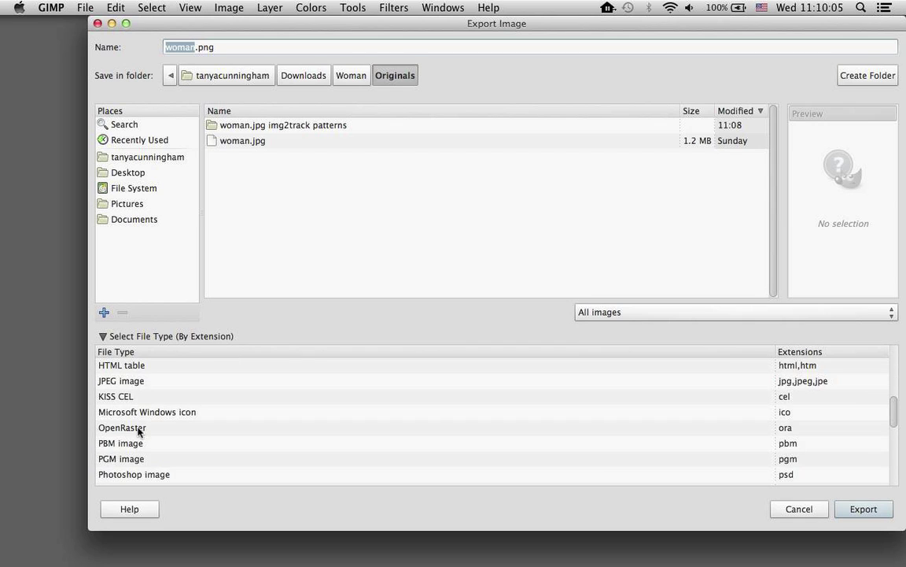
pyautogui.click(118, 383)
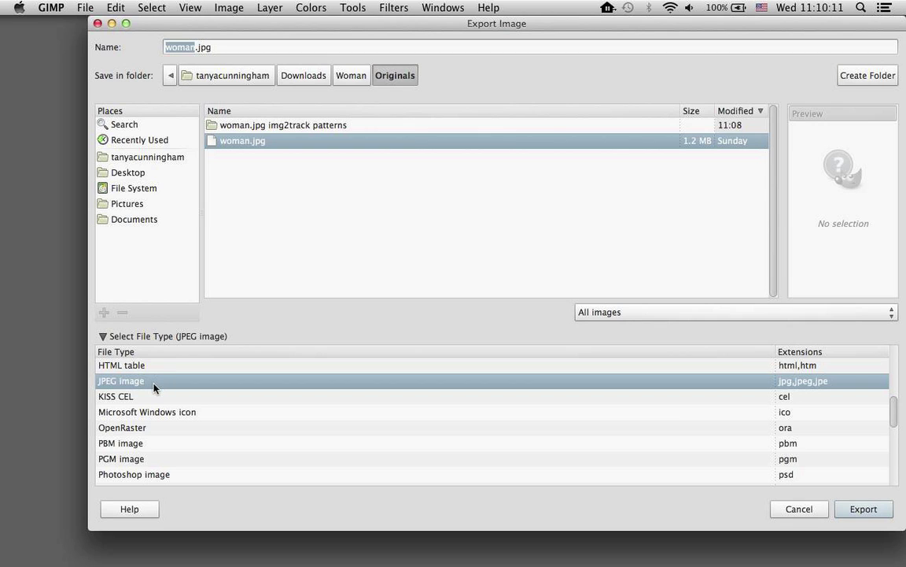
pyautogui.scroll(-5, 153, 388)
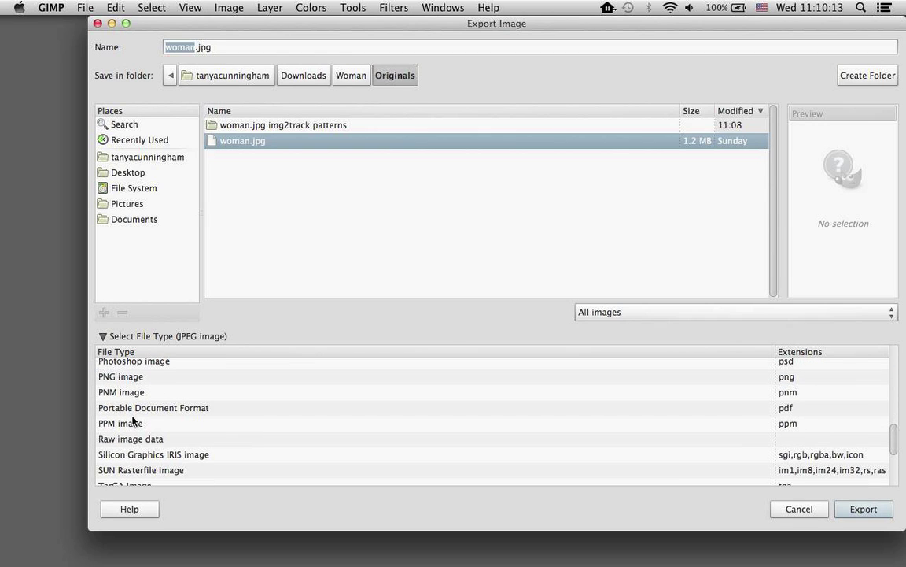
pyautogui.click(129, 393)
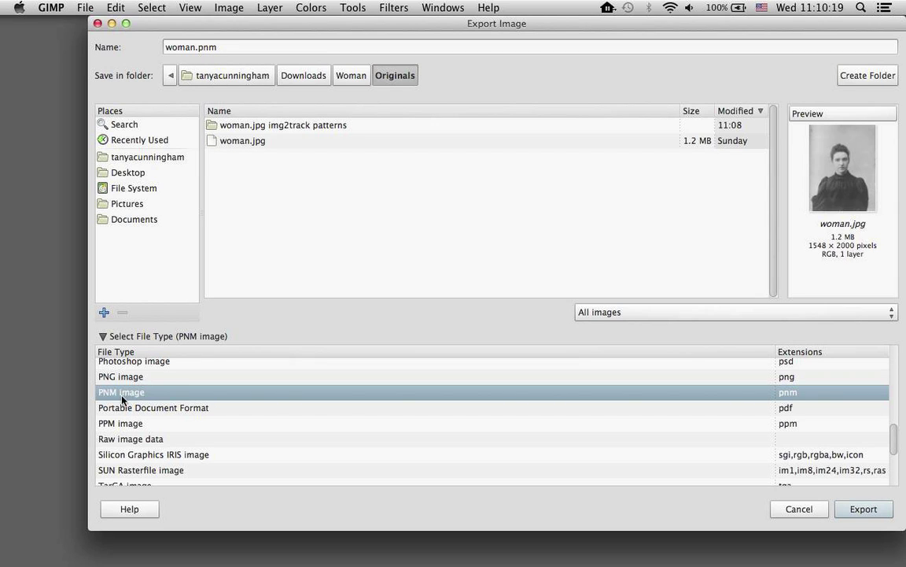
pyautogui.click(121, 376)
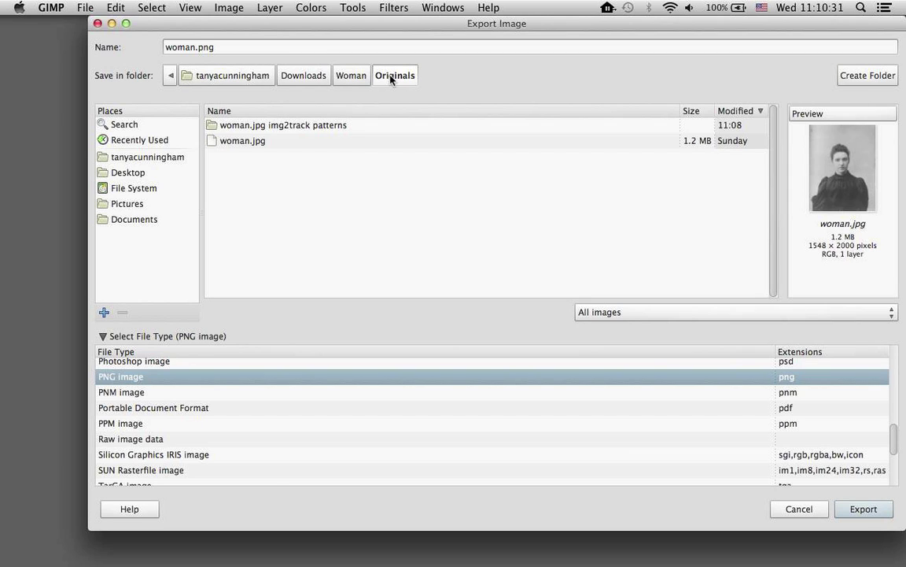
# Export the portrait as woman.png to Originals with PNG compression level 9
pyautogui.click(864, 510)
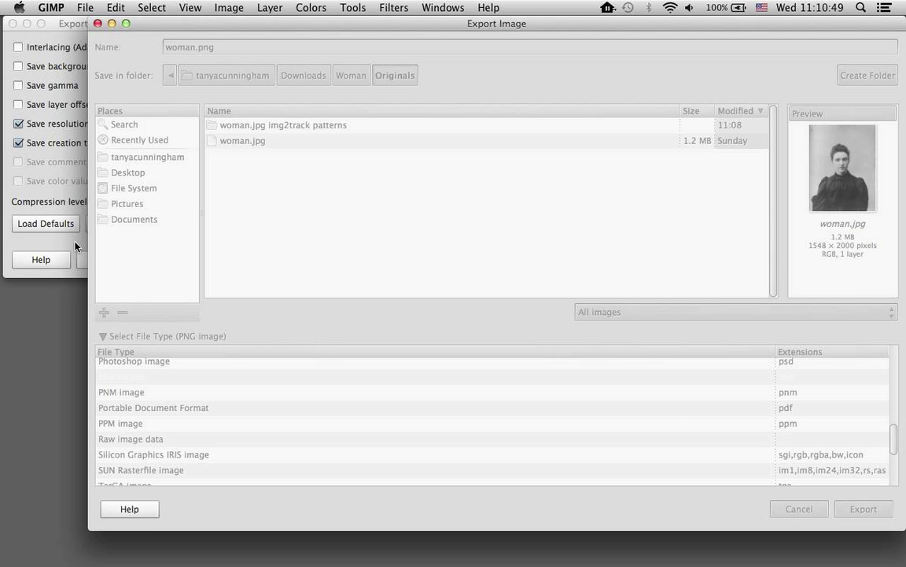
pyautogui.moveTo(164, 24); pyautogui.dragTo(187, 29)
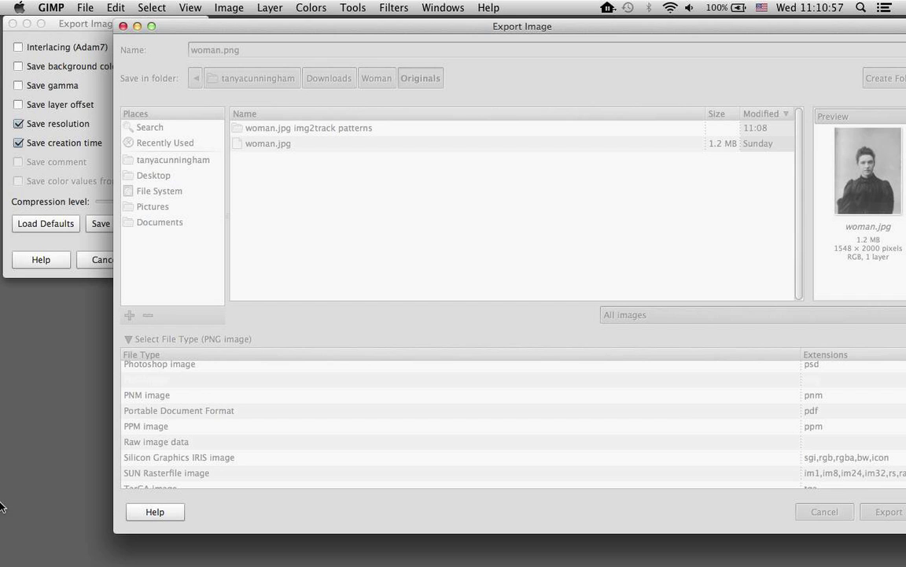
pyautogui.moveTo(6, 484)
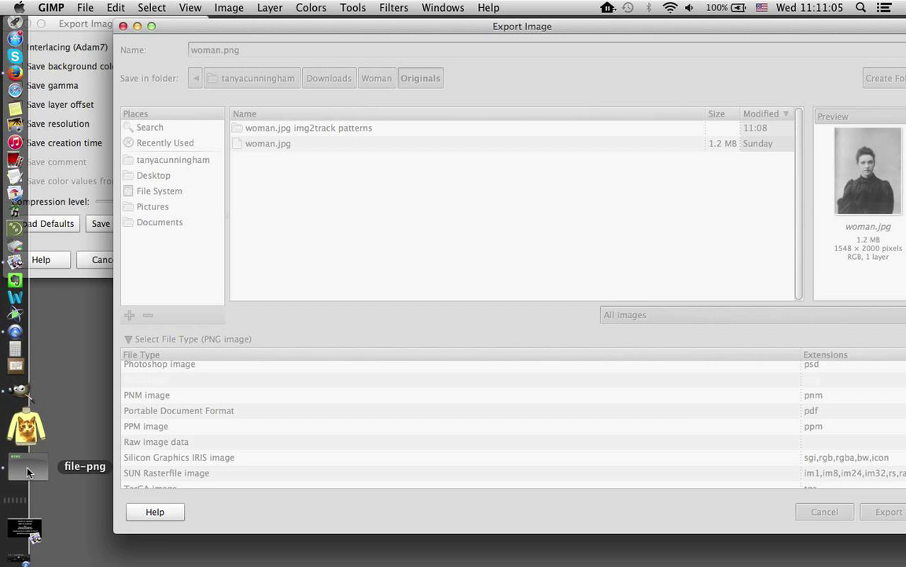
pyautogui.click(27, 470)
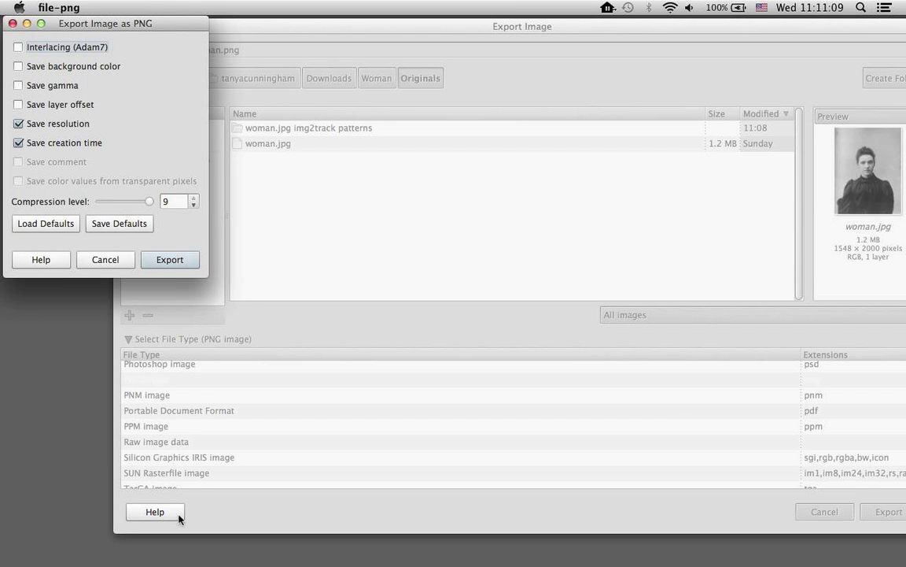
pyautogui.click(209, 515)
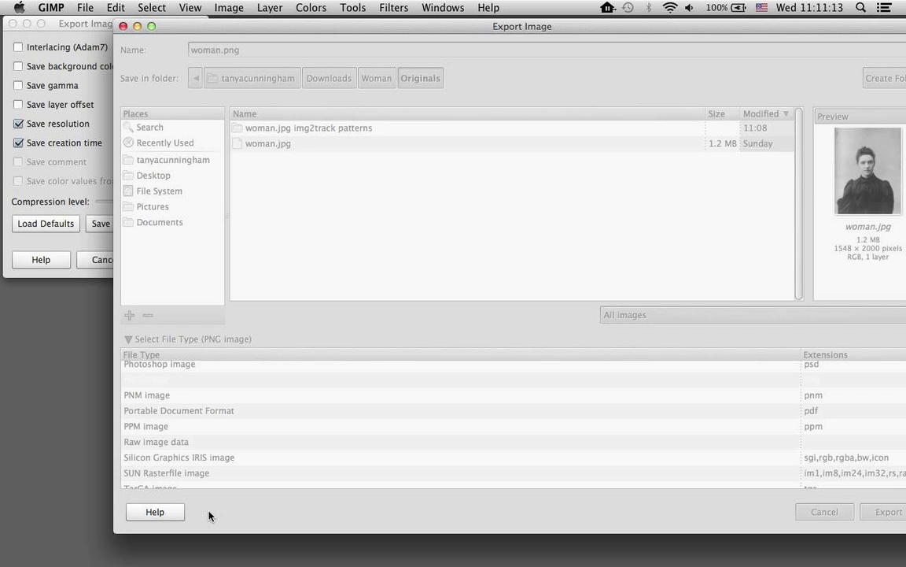
pyautogui.press('super+Tab')
pyautogui.press('super+Tab')
pyautogui.press('super+Tab')
pyautogui.press('super+Tab')
pyautogui.press('super+Tab')
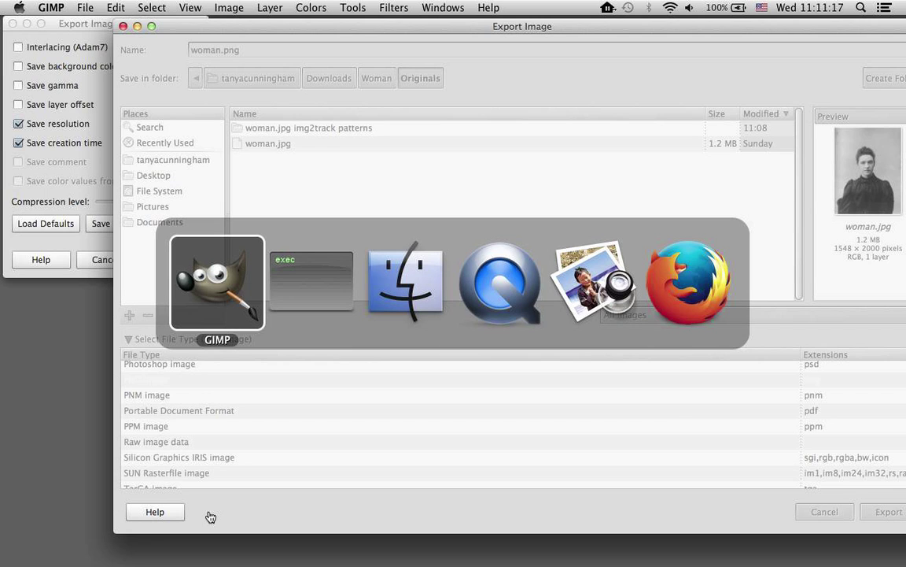
pyautogui.press('super+Tab')
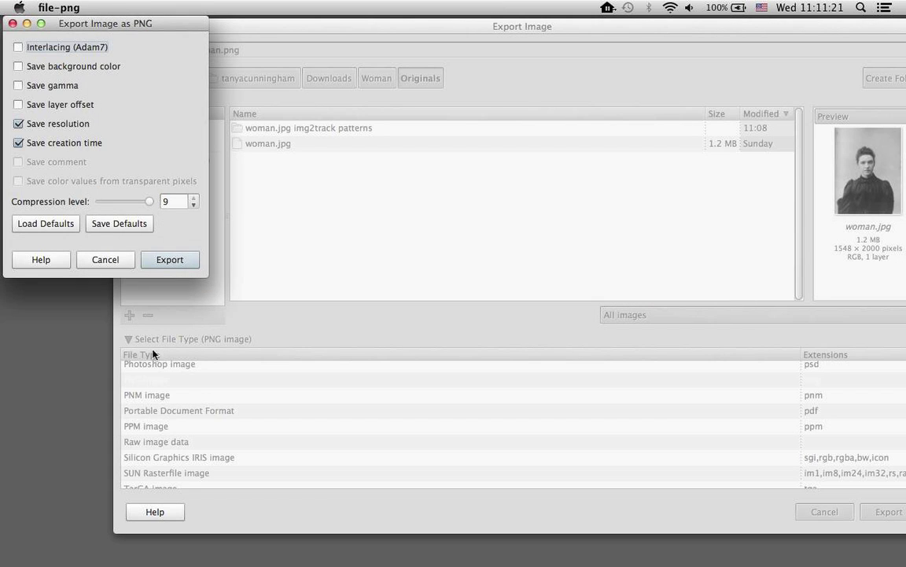
pyautogui.click(169, 259)
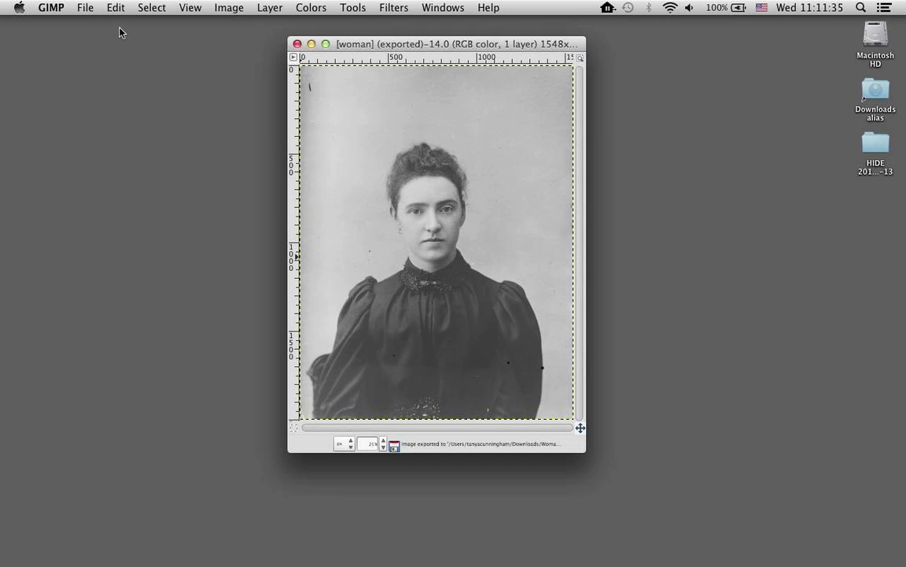
# Close the portrait and reopen the exported woman.png to check it
pyautogui.click(297, 44)
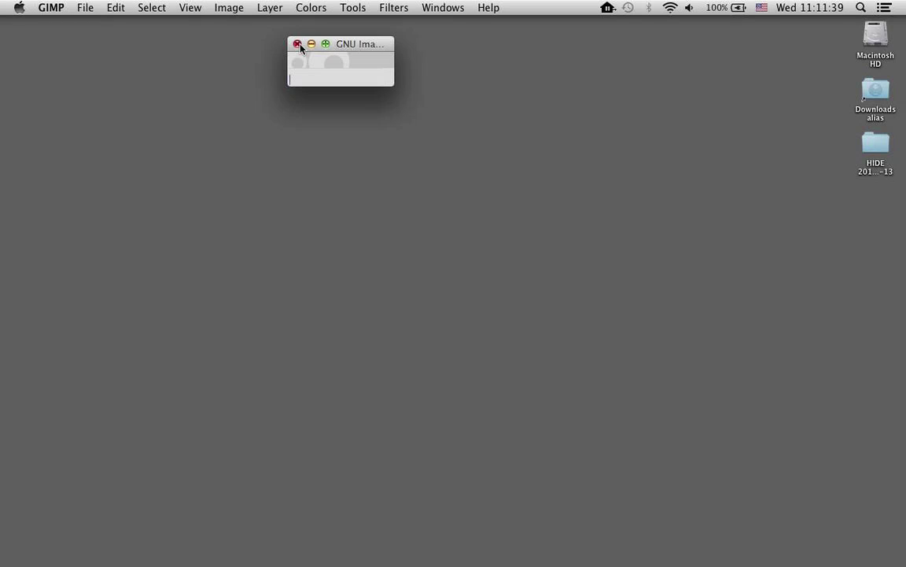
pyautogui.press('super+o')
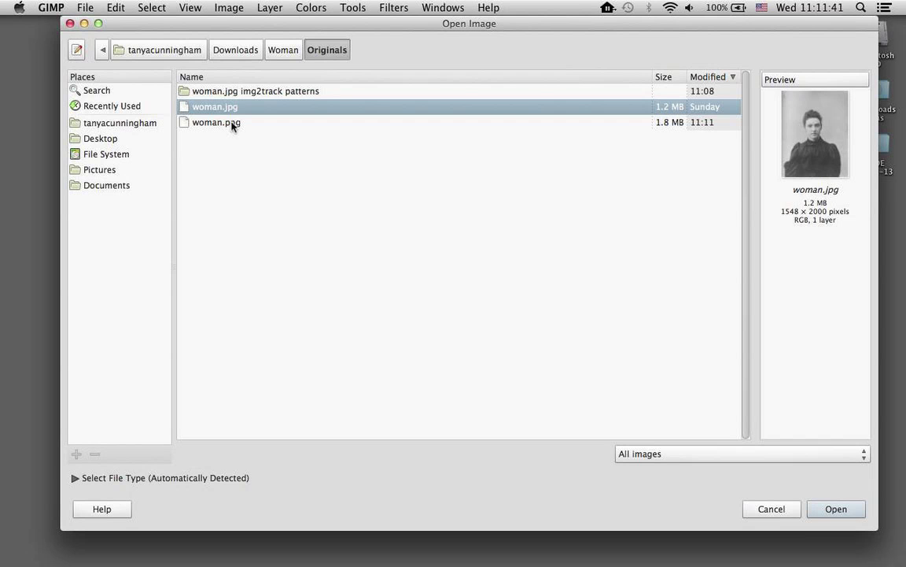
pyautogui.doubleClick(232, 124)
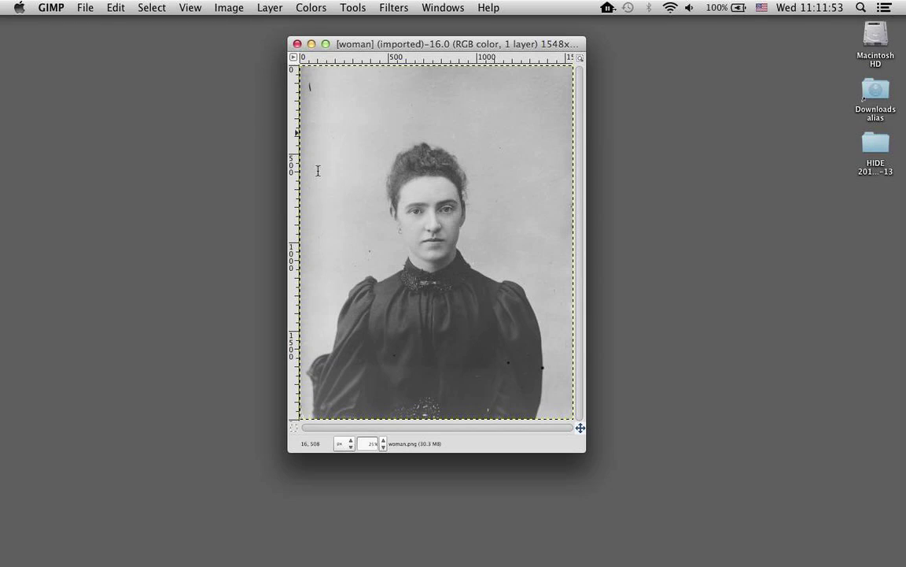
# Close woman.png and restore the minimized img2track banner image in Preview
pyautogui.click(297, 44)
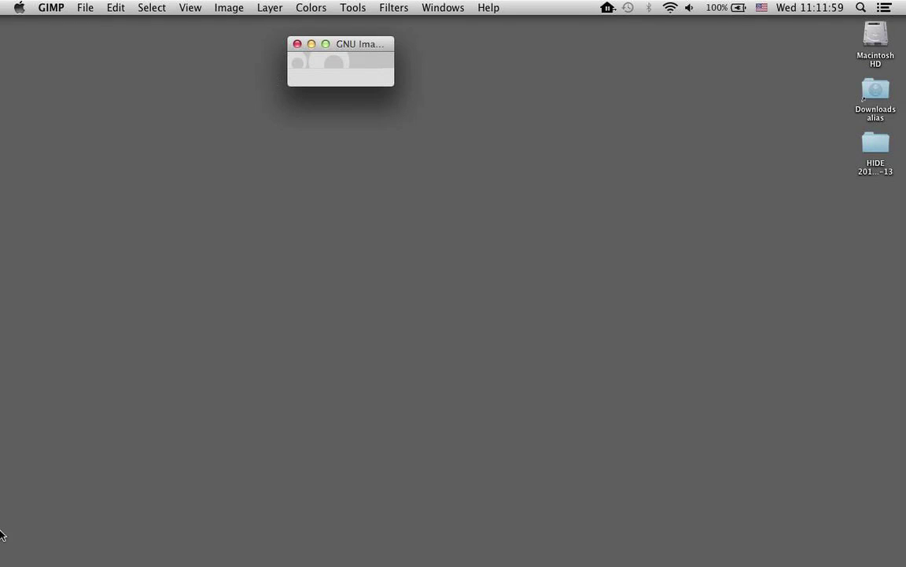
pyautogui.moveTo(2, 476)
pyautogui.click(23, 531)
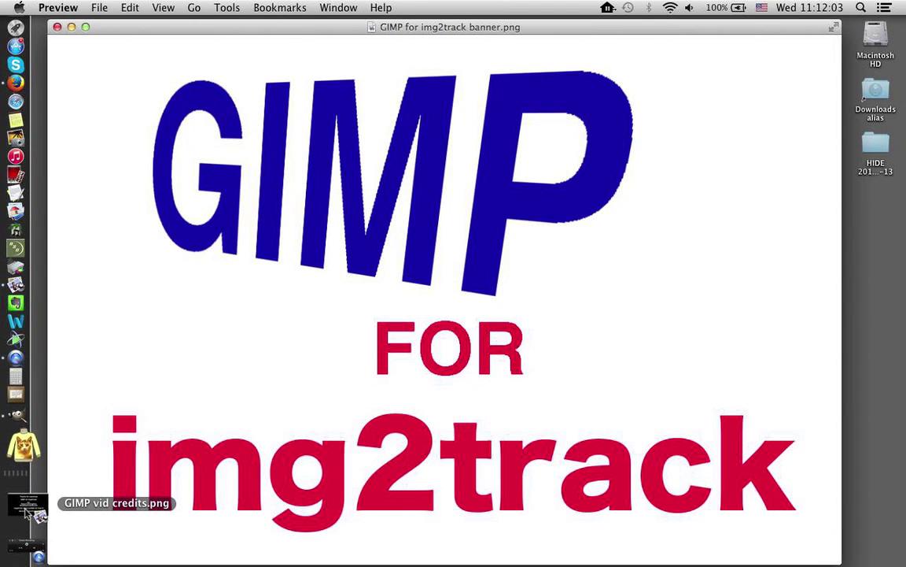
# Restore the minimized 'GIMP vid credits.png' image in Preview from the Dock
pyautogui.click(32, 512)
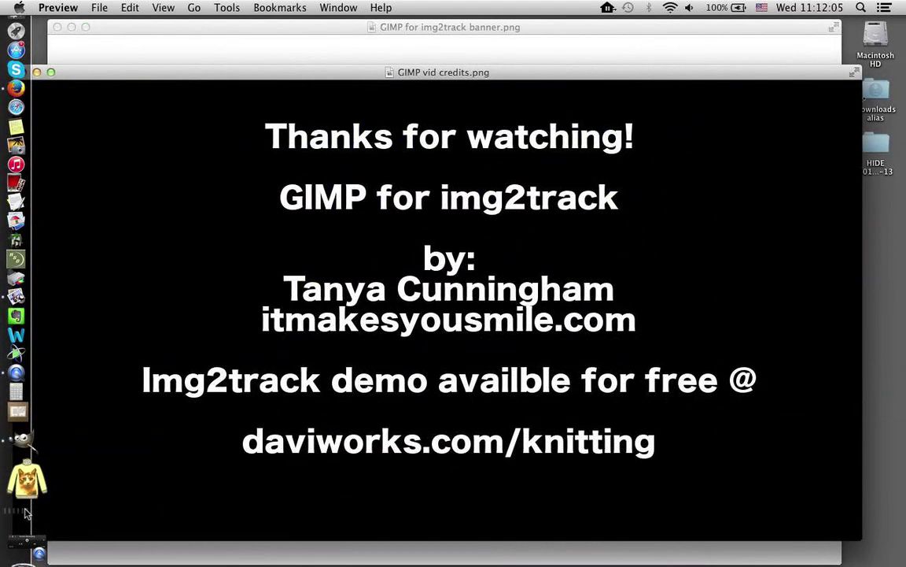